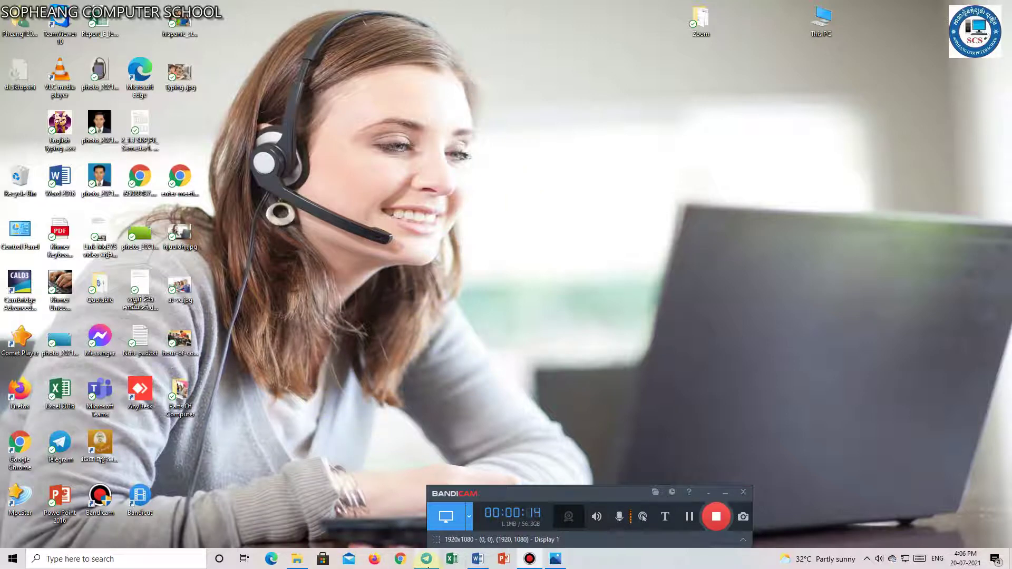
# - Switch to Telegram and run ZoomInstaller.exe from the MS- Word 2016 group chat, accepting the .exe warning
pyautogui.moveTo(428, 566)
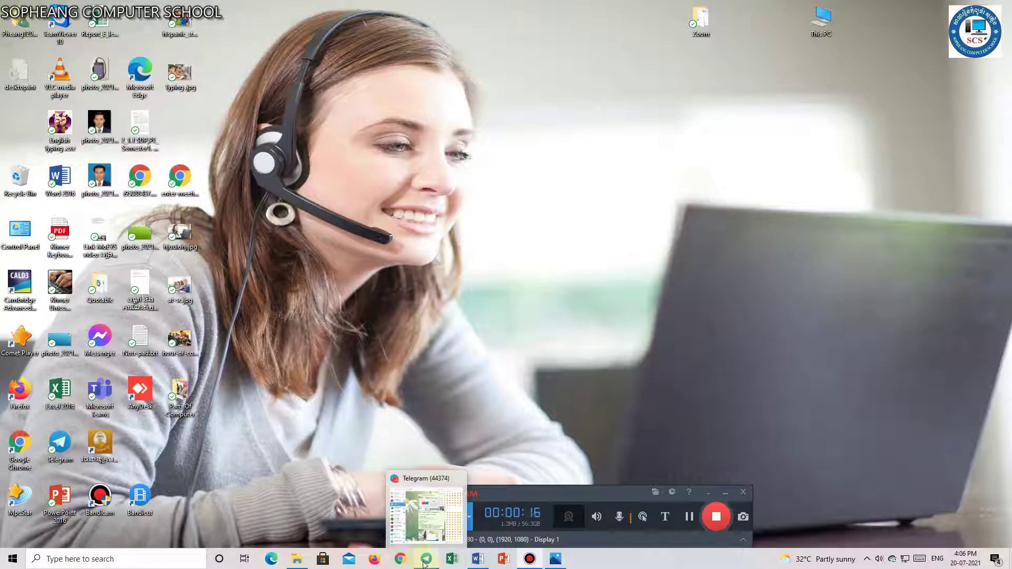
pyautogui.click(425, 560)
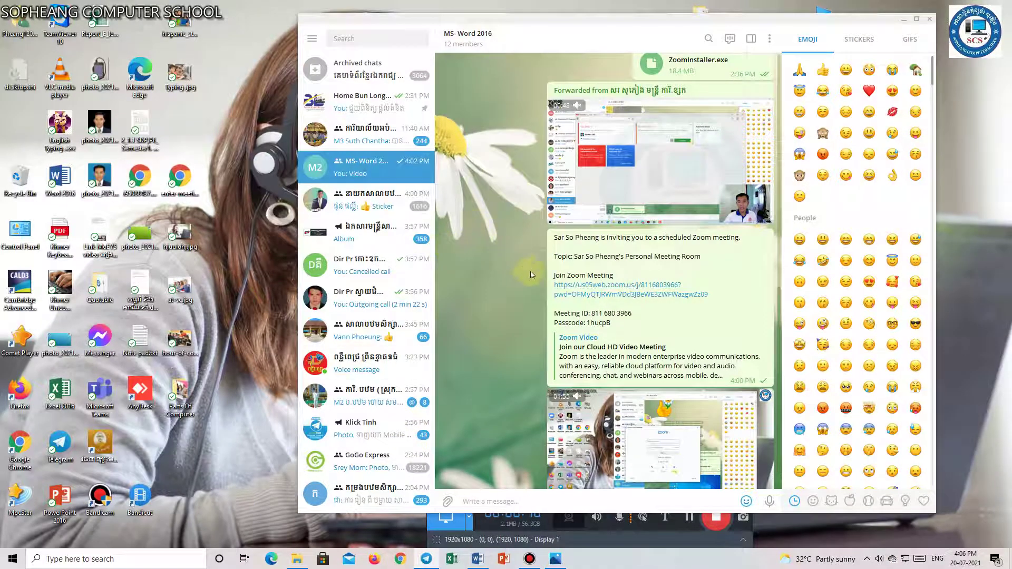
pyautogui.scroll(2, 531, 273)
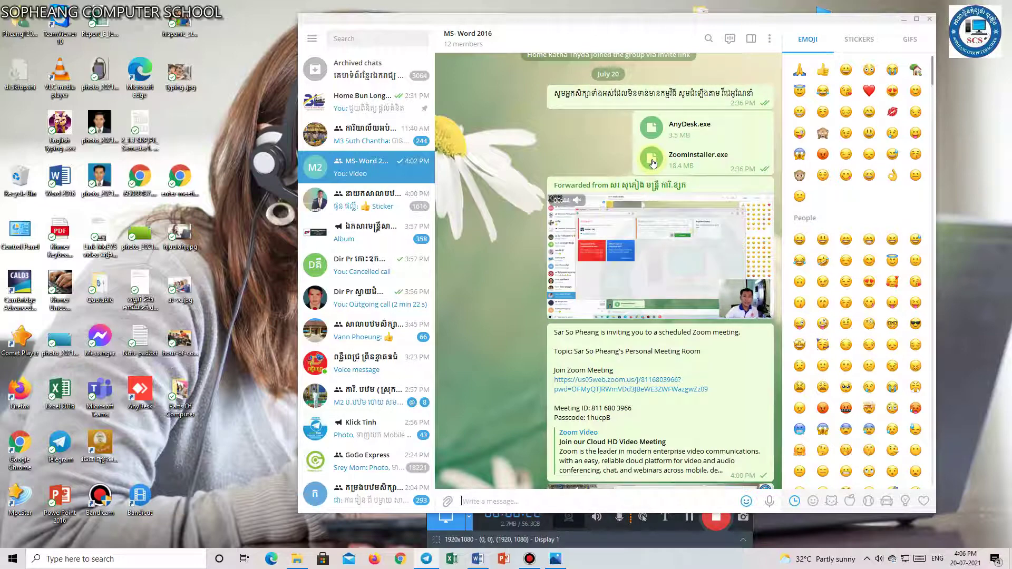
pyautogui.click(652, 160)
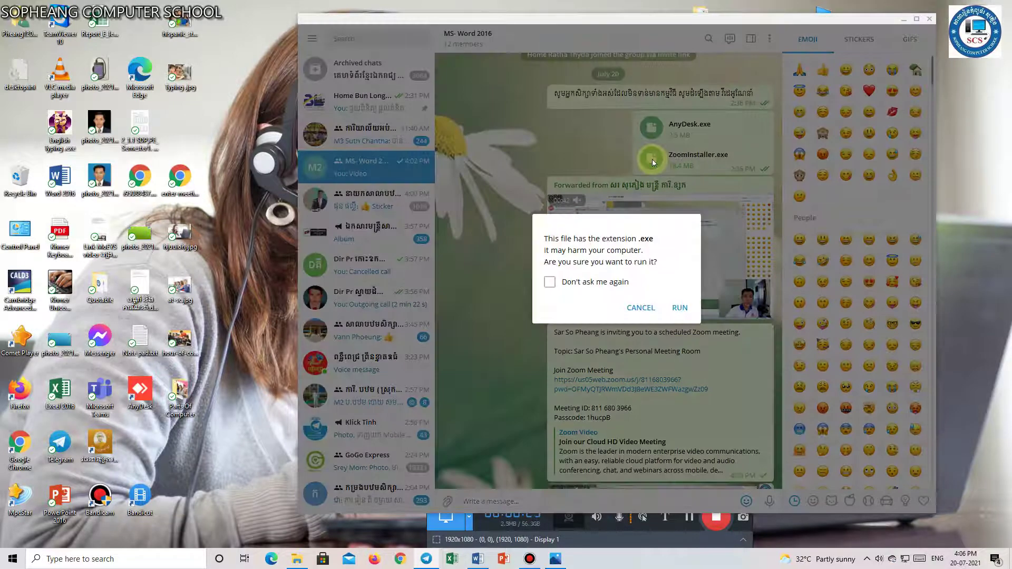
pyautogui.click(681, 305)
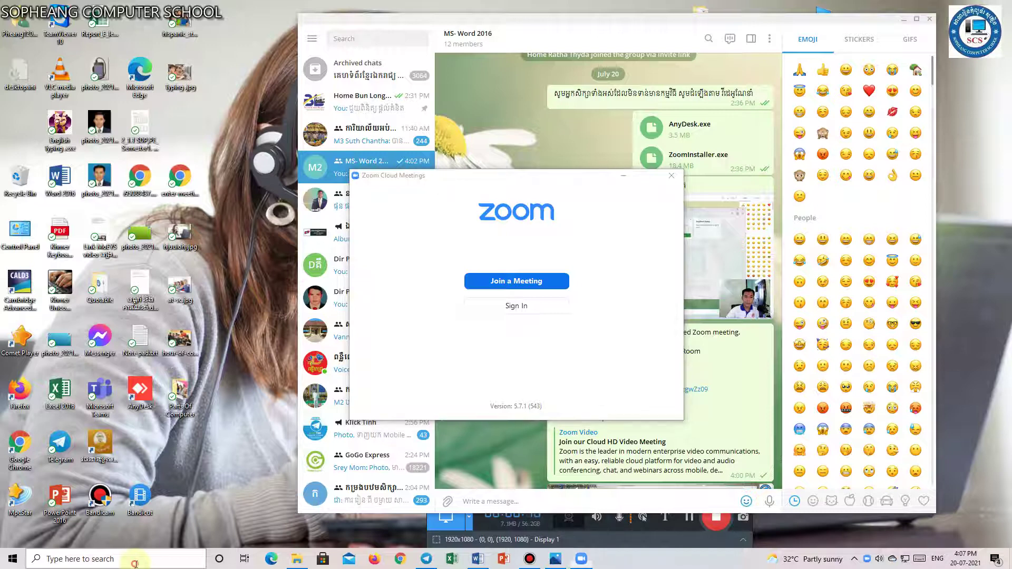
# - Search Windows for "zoom" and open the file location of the Zoom app
pyautogui.click(136, 563)
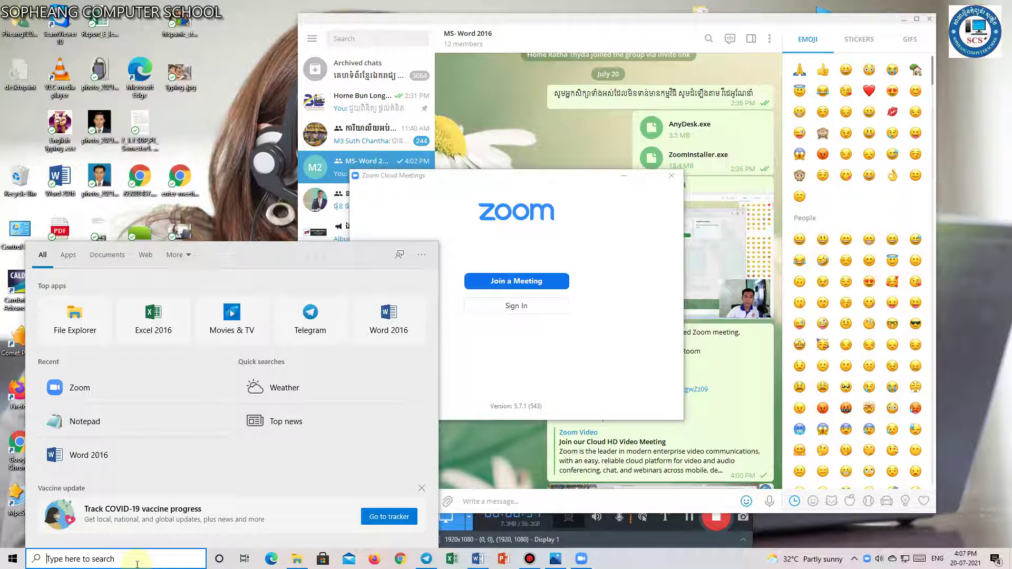
pyautogui.write('z')
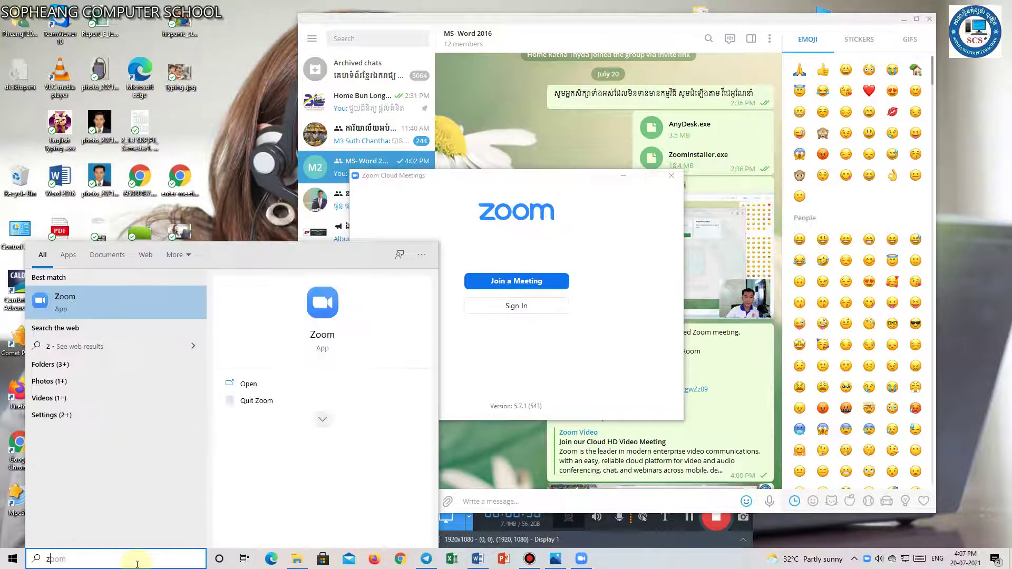
pyautogui.write('oom')
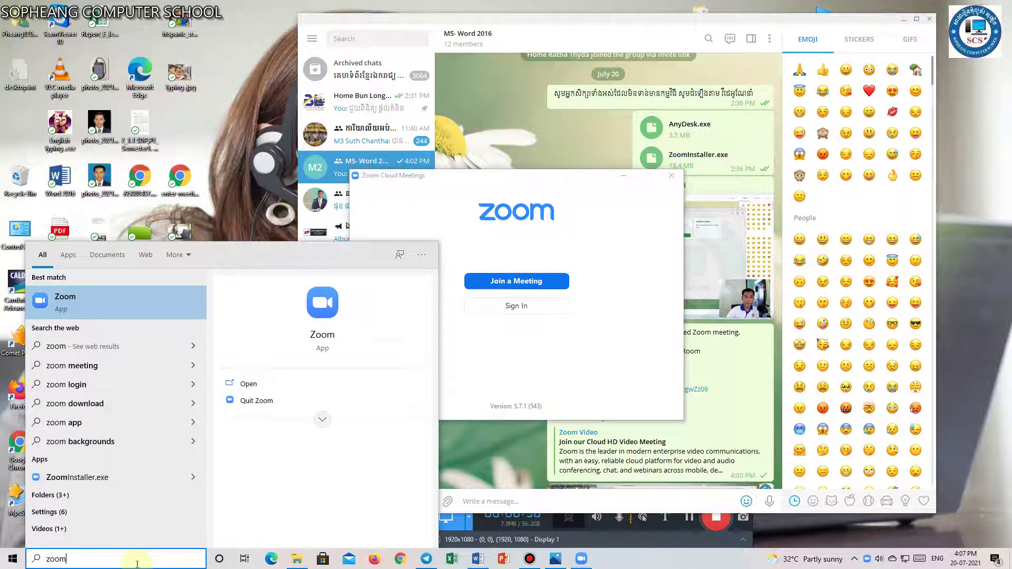
pyautogui.click(322, 419)
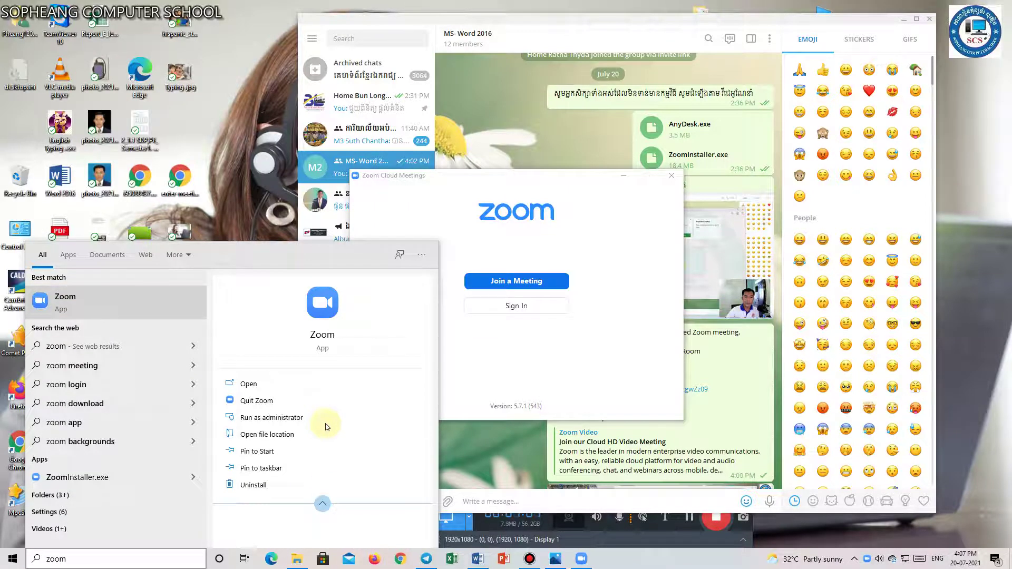
pyautogui.click(301, 436)
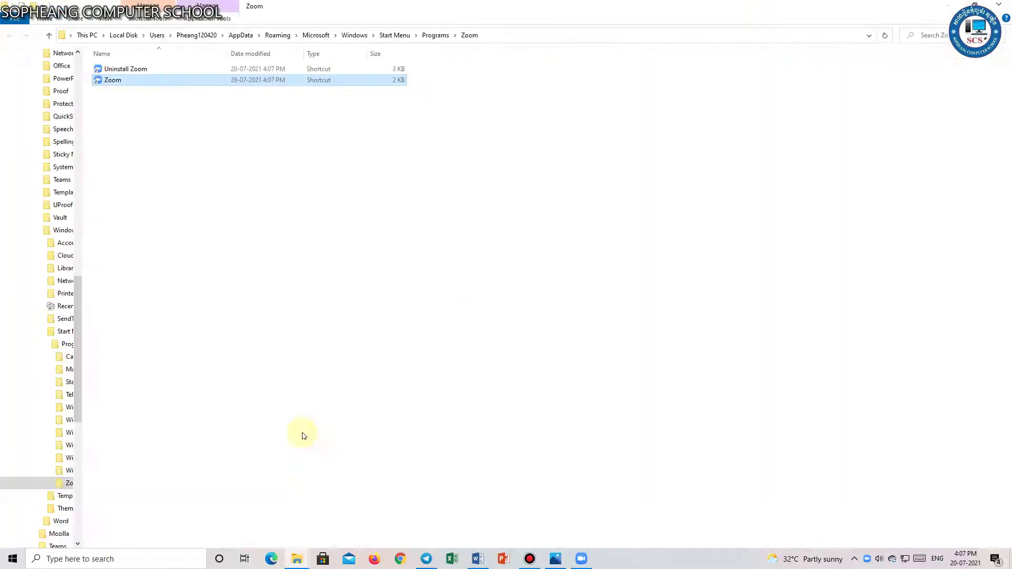
# - Create a desktop shortcut from the Zoom entry in the Programs folder and close the folder window
pyautogui.rightClick(335, 80)
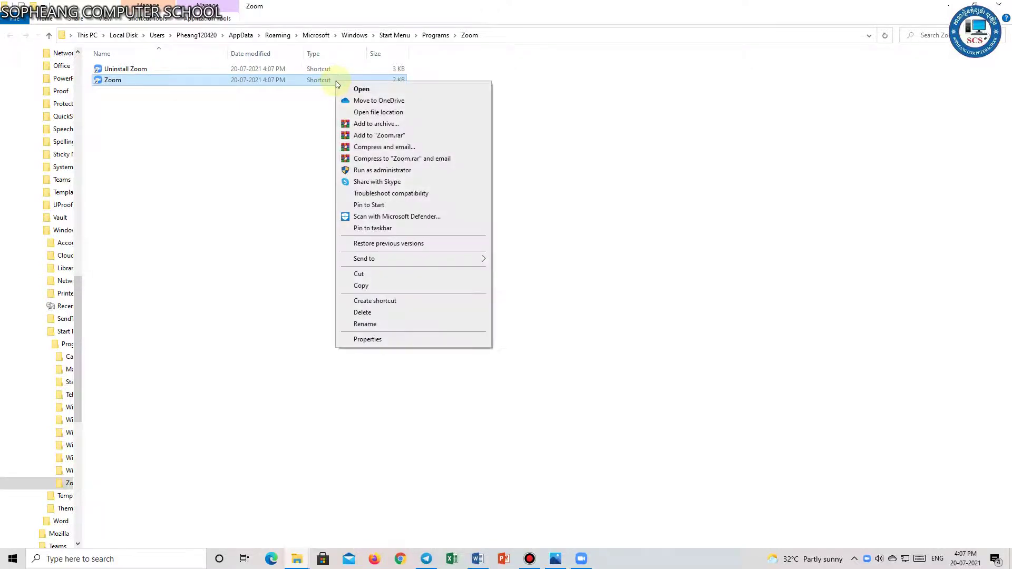
pyautogui.moveTo(380, 261)
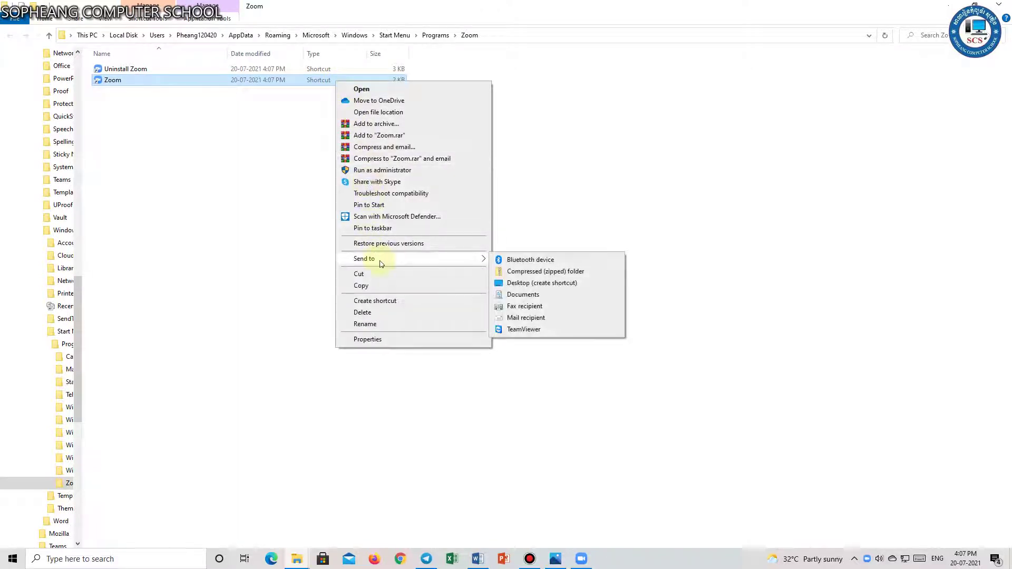
pyautogui.click(543, 284)
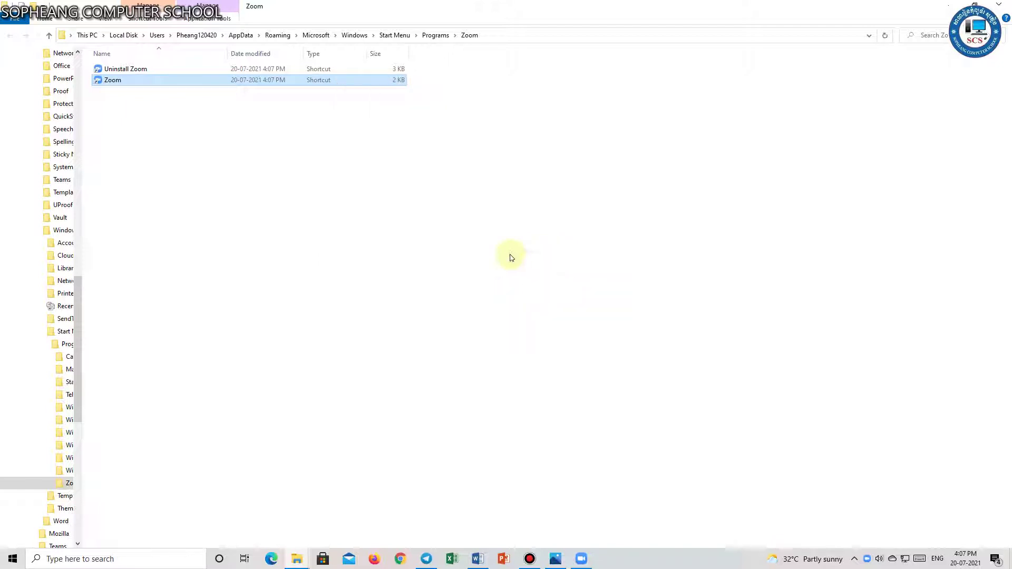
pyautogui.click(1008, 6)
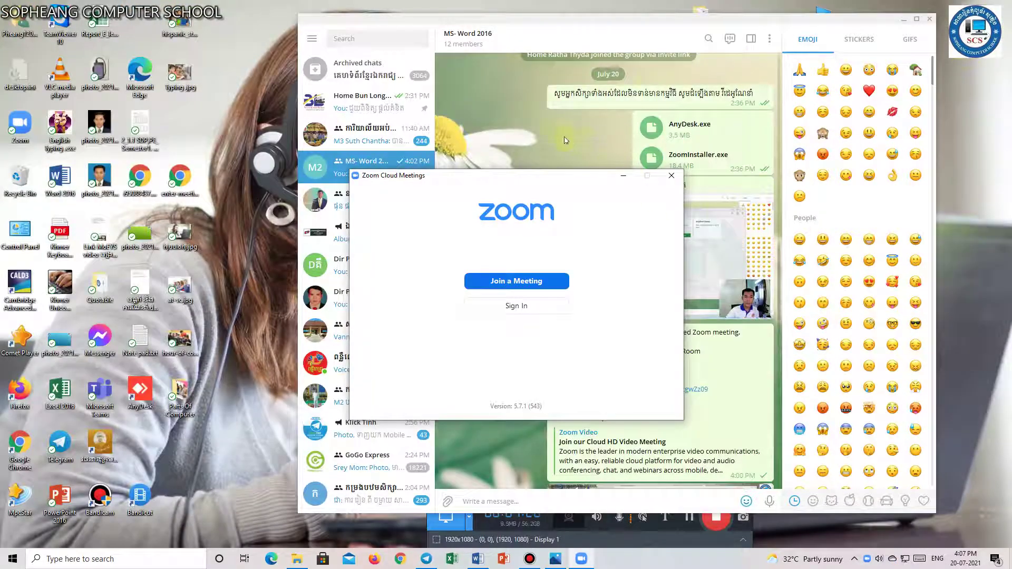
# - Close the Telegram window and sign in to Zoom with Facebook
pyautogui.click(928, 20)
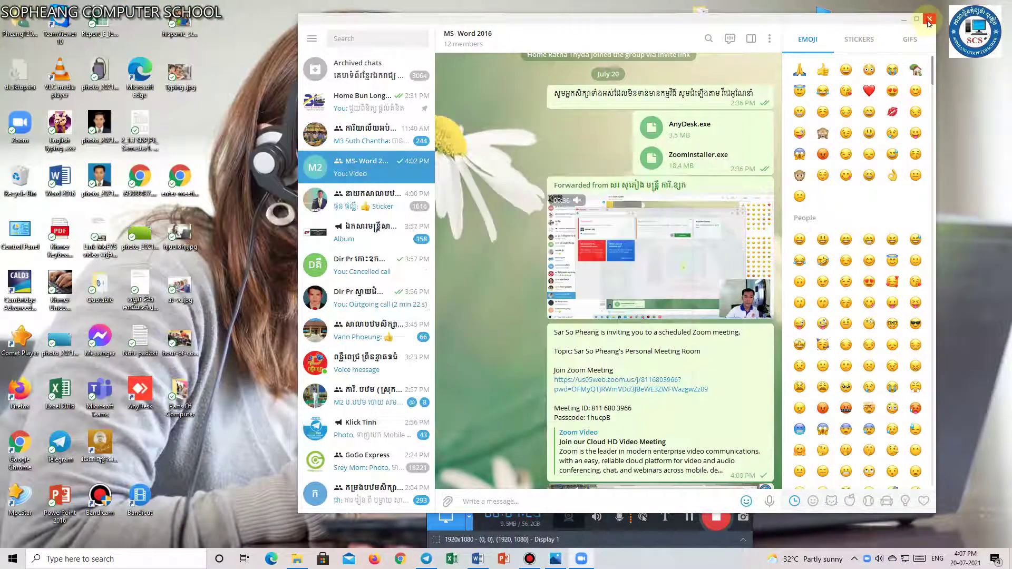
pyautogui.click(928, 20)
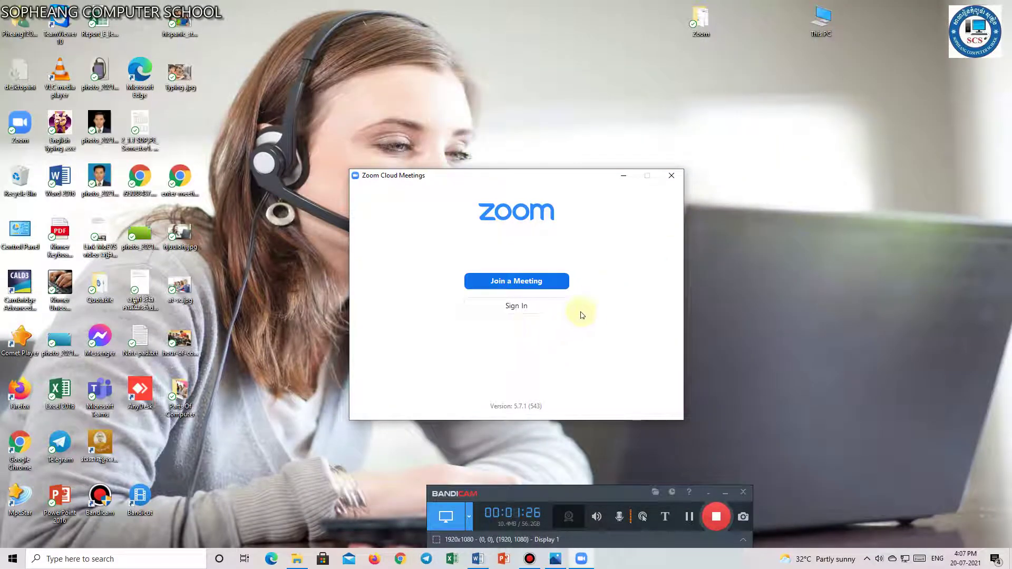
pyautogui.click(539, 315)
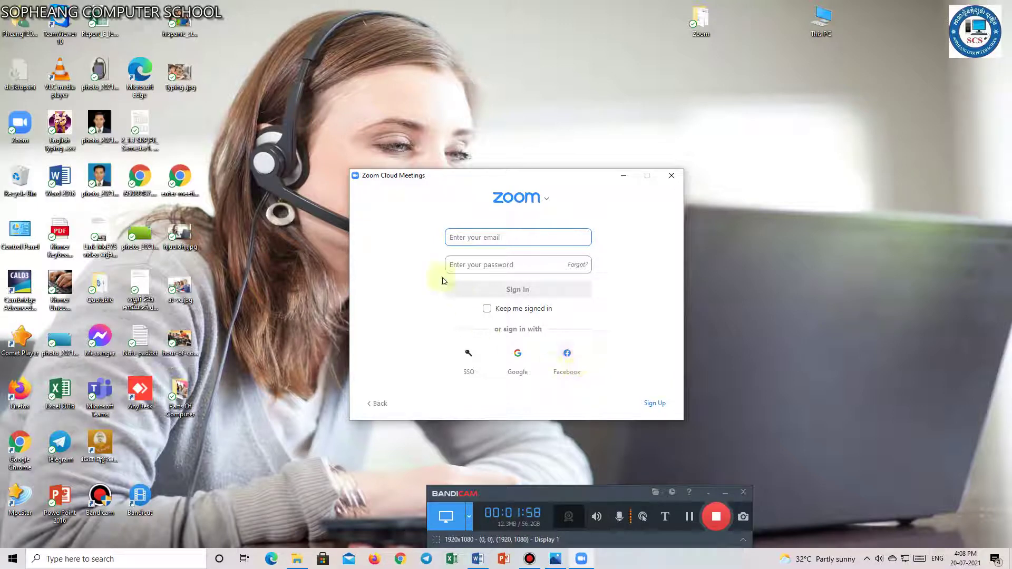
pyautogui.click(568, 361)
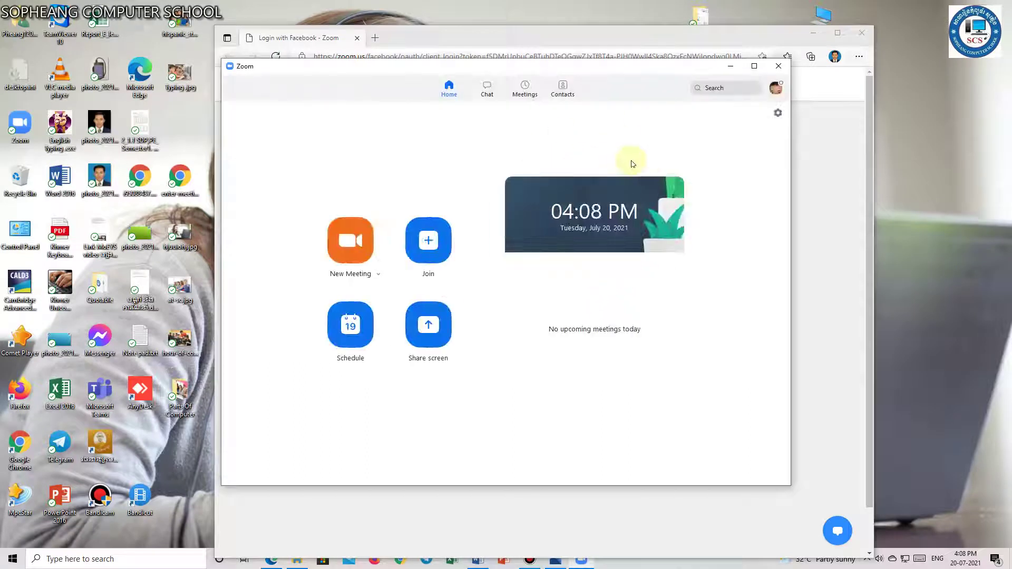
# - Start a new Zoom meeting and join it with computer audio
pyautogui.click(355, 256)
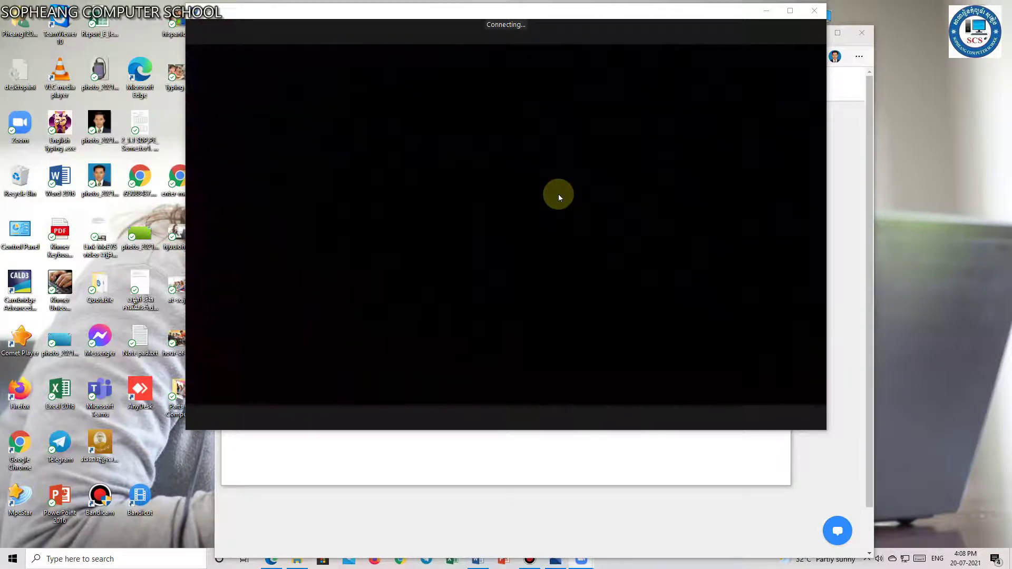
pyautogui.click(818, 12)
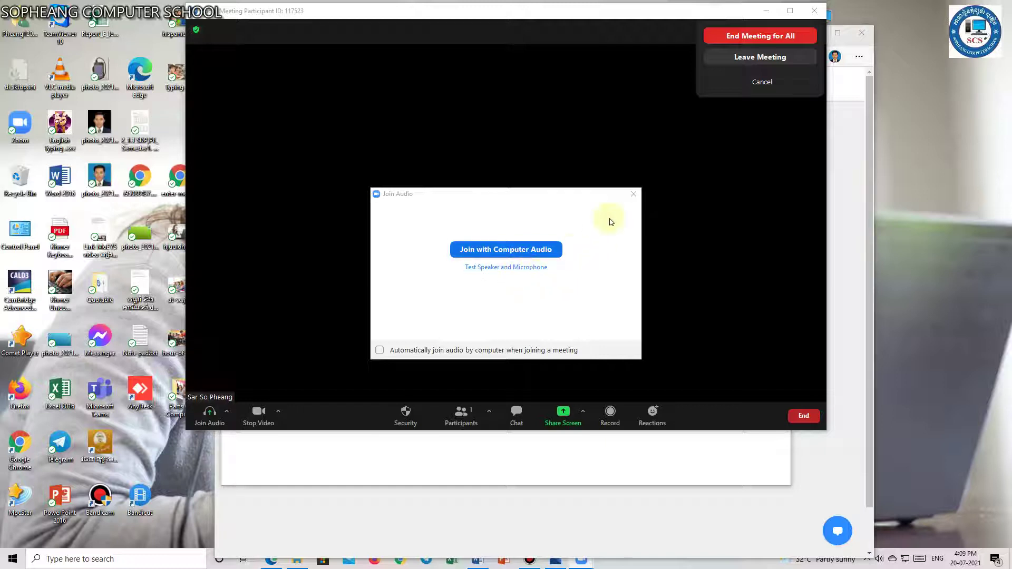
pyautogui.click(530, 562)
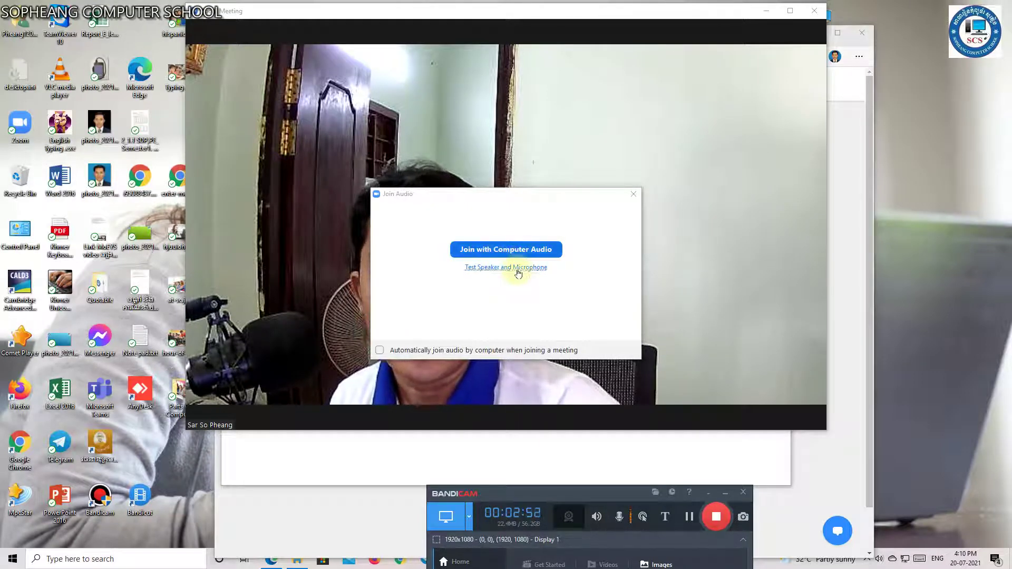
pyautogui.click(506, 249)
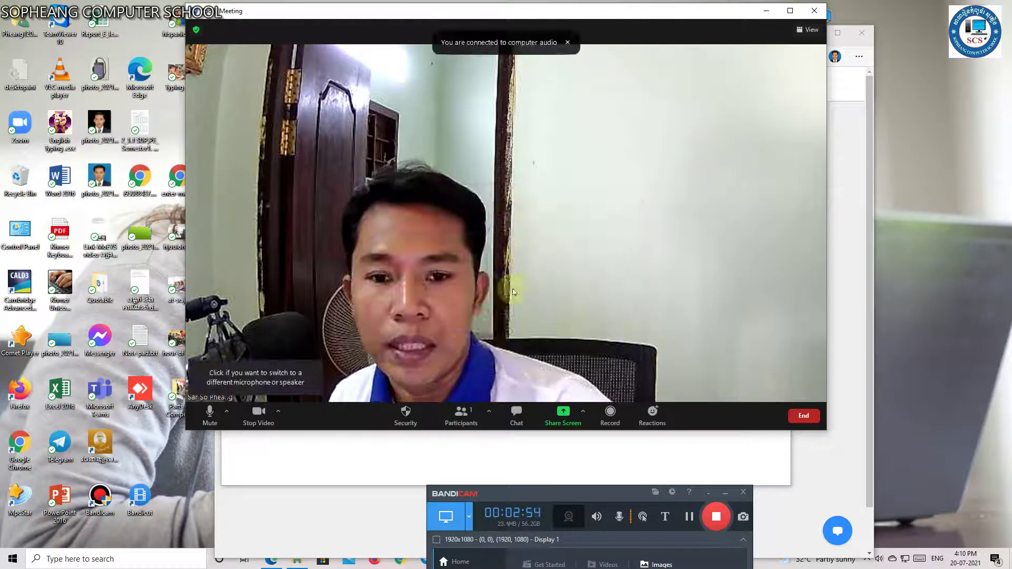
# - Mute and unmute the meeting microphone, and stop and restart the camera video
pyautogui.click(212, 421)
pyautogui.click(212, 421)
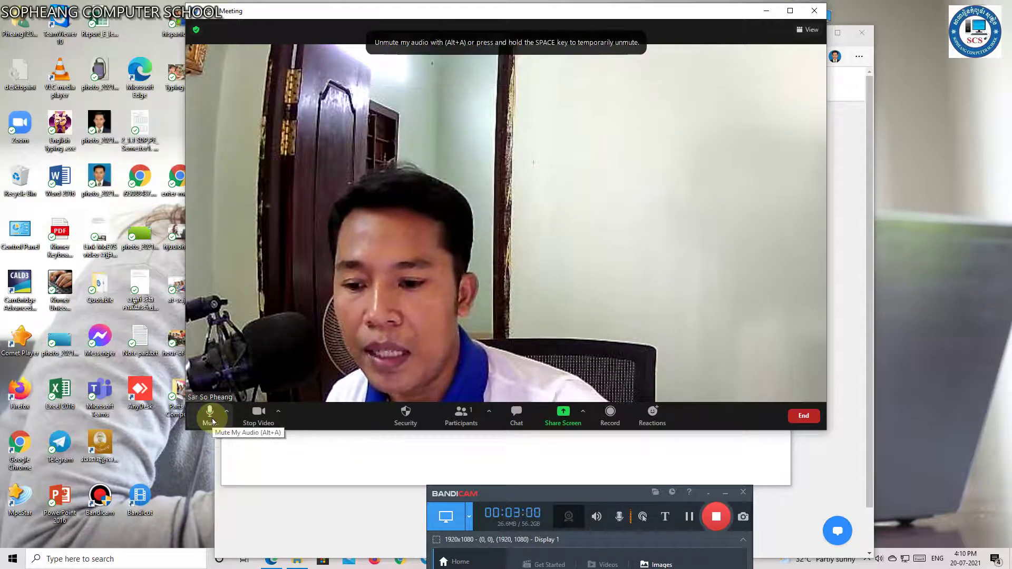
pyautogui.click(255, 424)
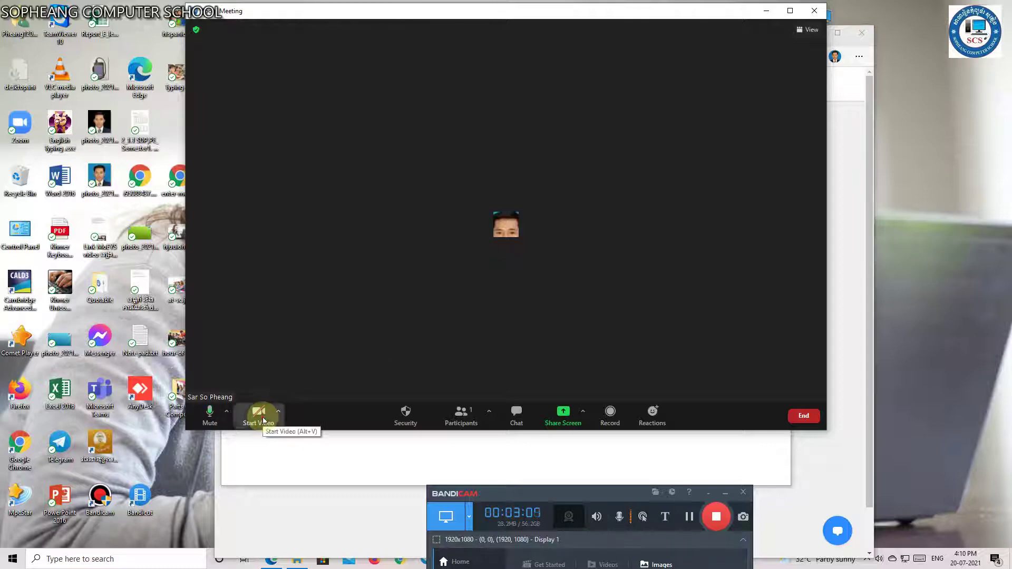
pyautogui.click(260, 417)
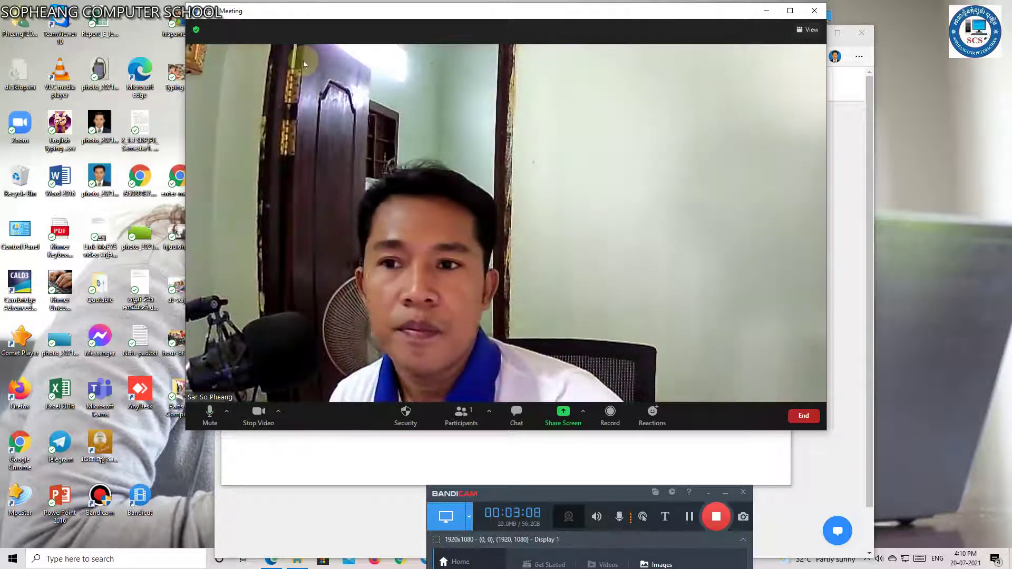
# - Copy the meeting's invite link from the meeting information and send it to the MS- Word 2016 group in Telegram
pyautogui.click(196, 30)
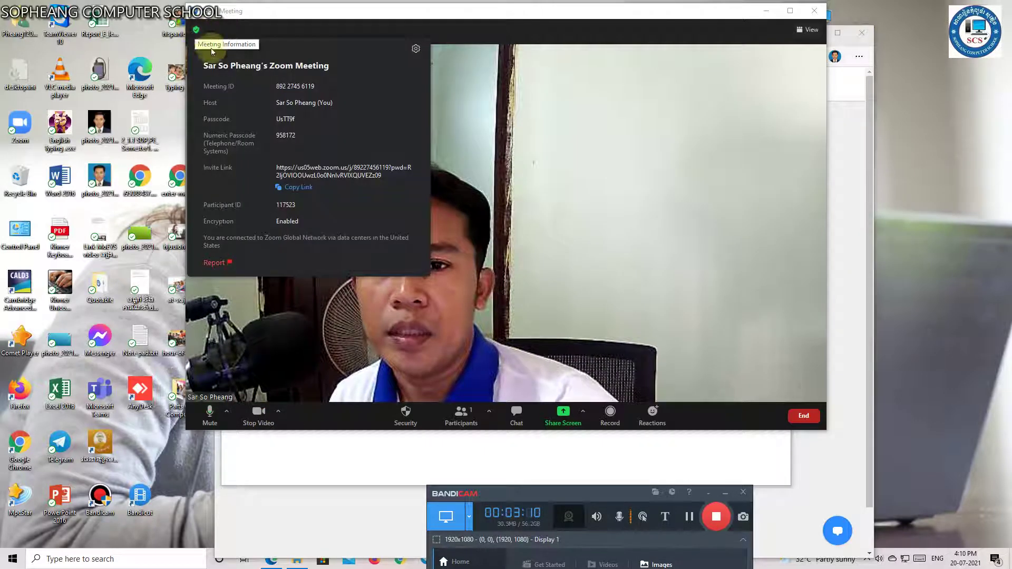
pyautogui.click(285, 188)
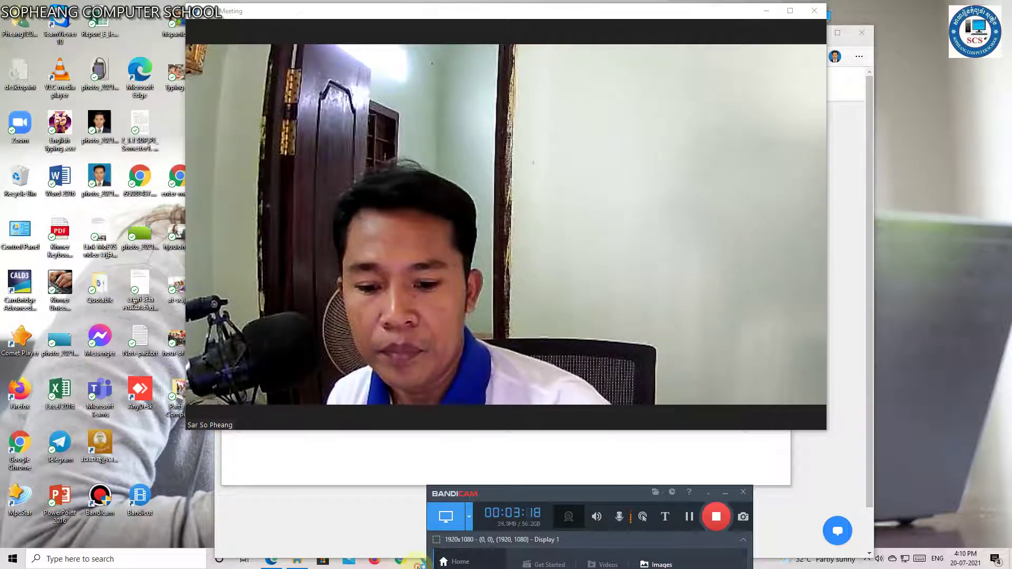
pyautogui.click(418, 562)
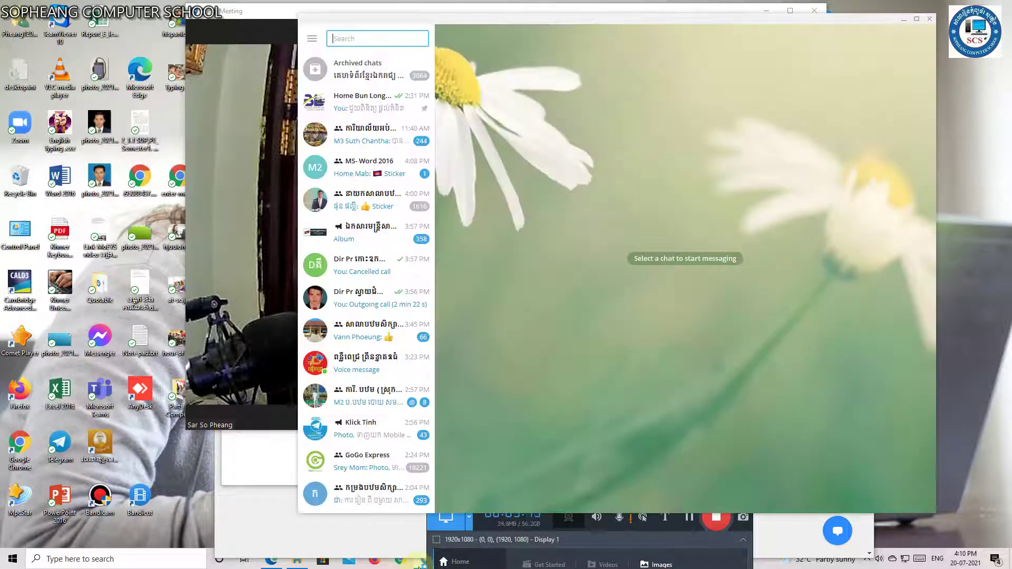
pyautogui.click(408, 173)
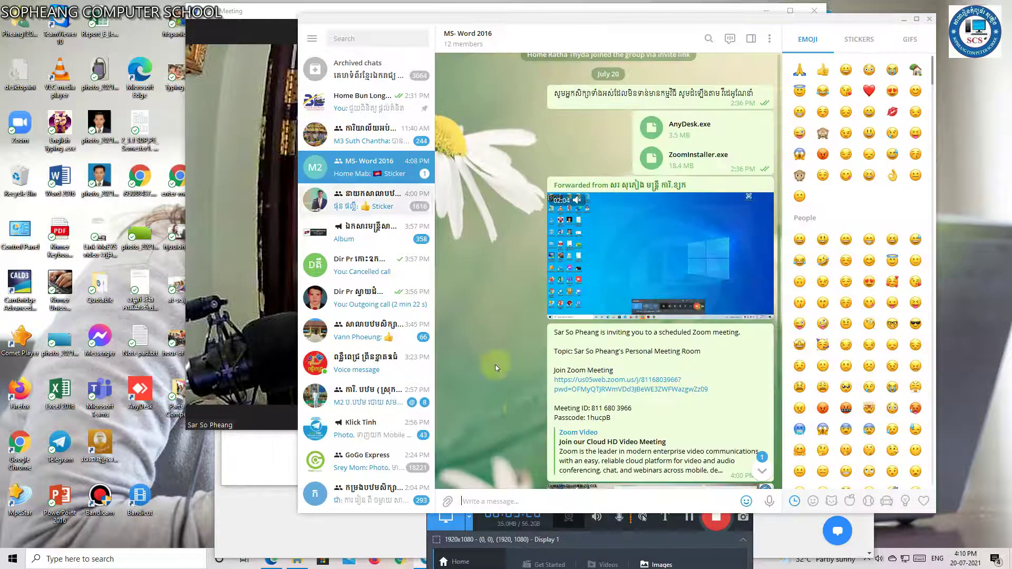
pyautogui.rightClick(483, 506)
pyautogui.click(501, 428)
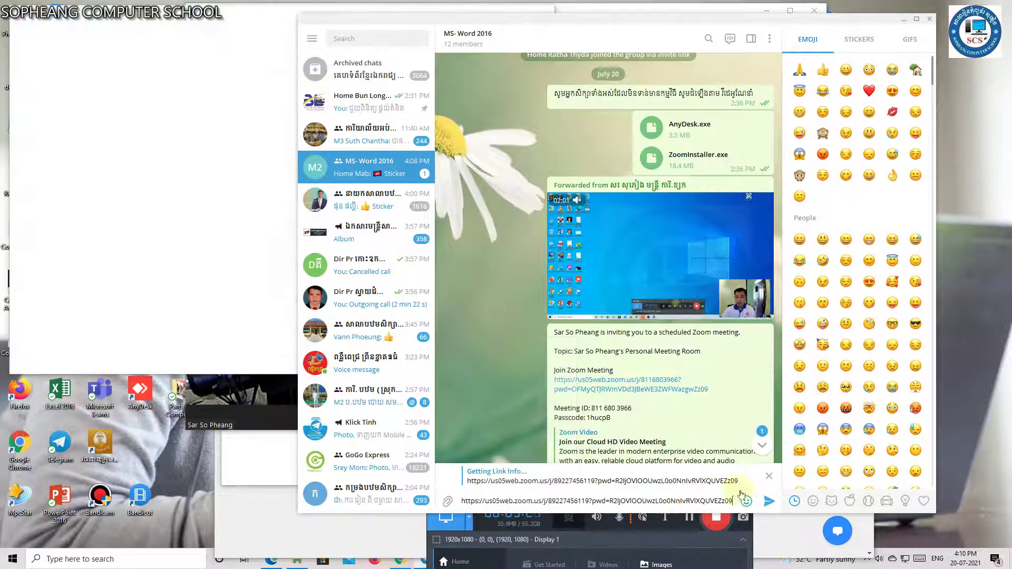
pyautogui.click(770, 501)
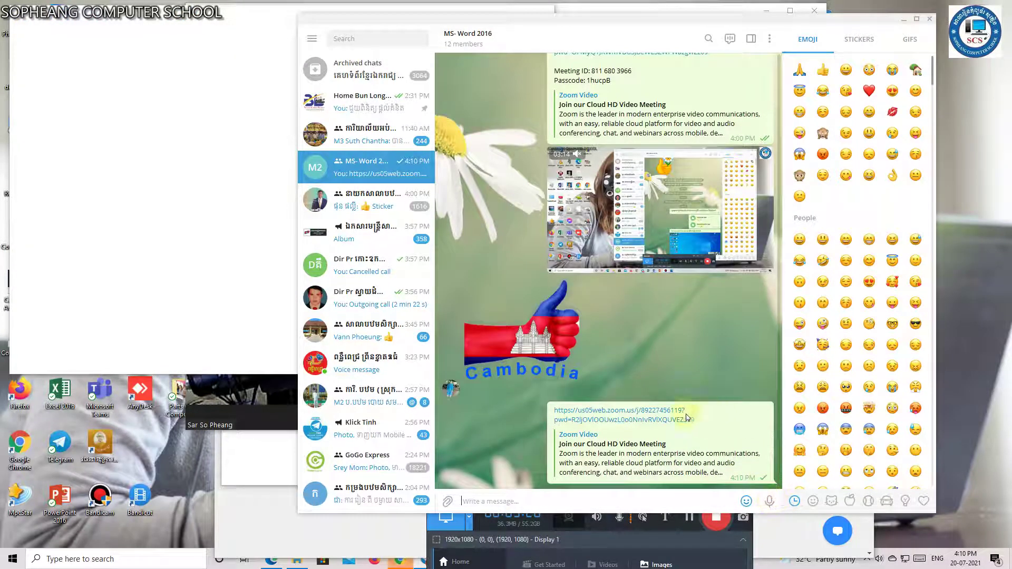
# - Open the Zoom invite link just sent in the group chat
pyautogui.click(620, 421)
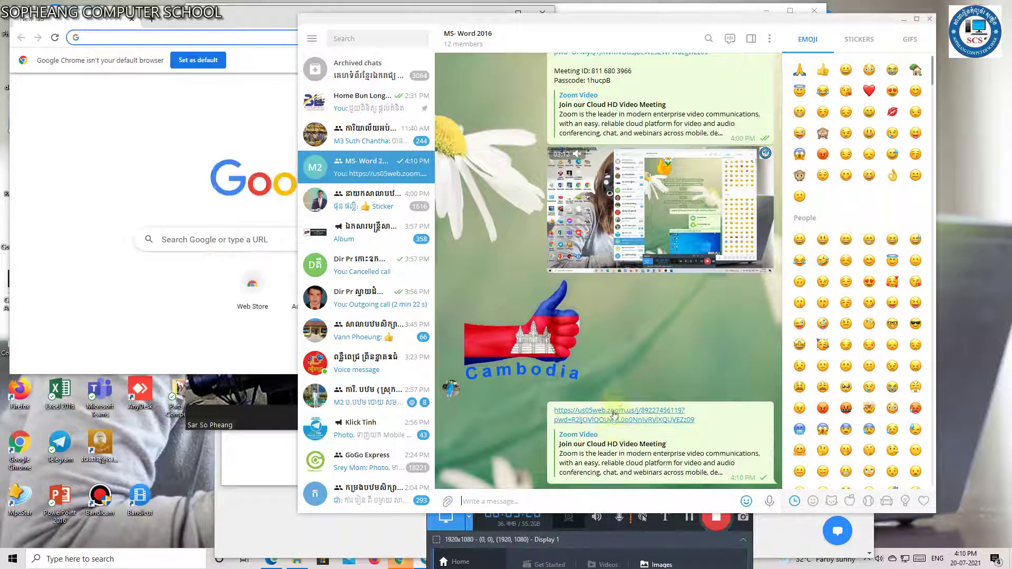